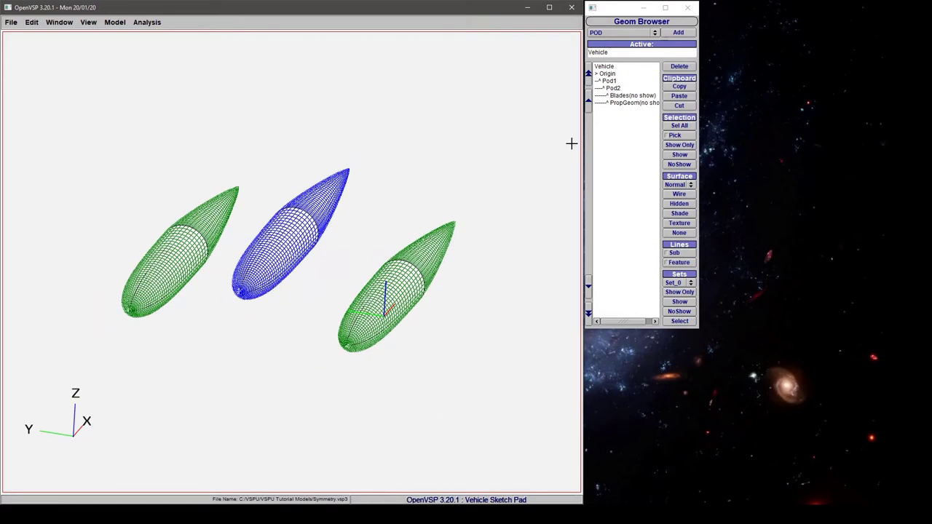
# - Select Pod2 to show its XForm settings and open its Symmetry About reference list
pyautogui.click(610, 89)
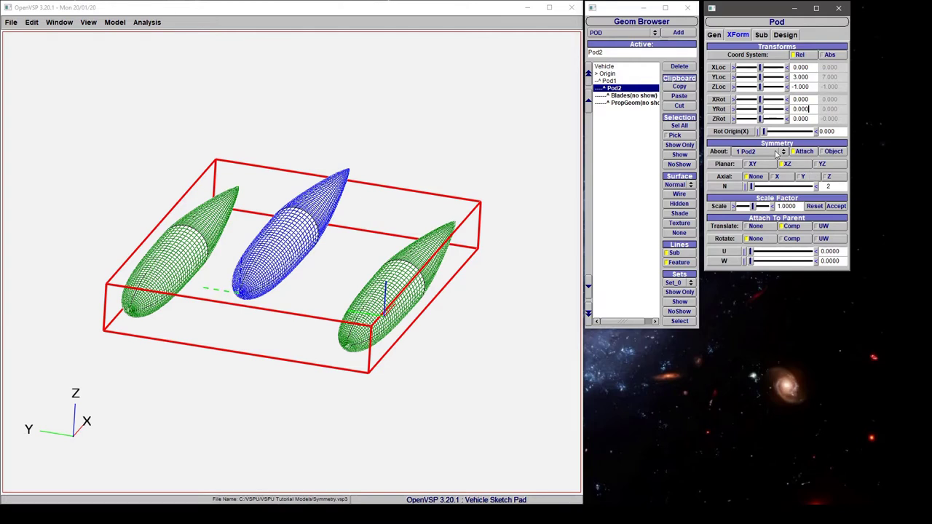
pyautogui.click(777, 152)
# - Set Pod2's symmetry reference to 2 Pod1, zoom out, and choose Pod1's Object origin
pyautogui.click(754, 160)
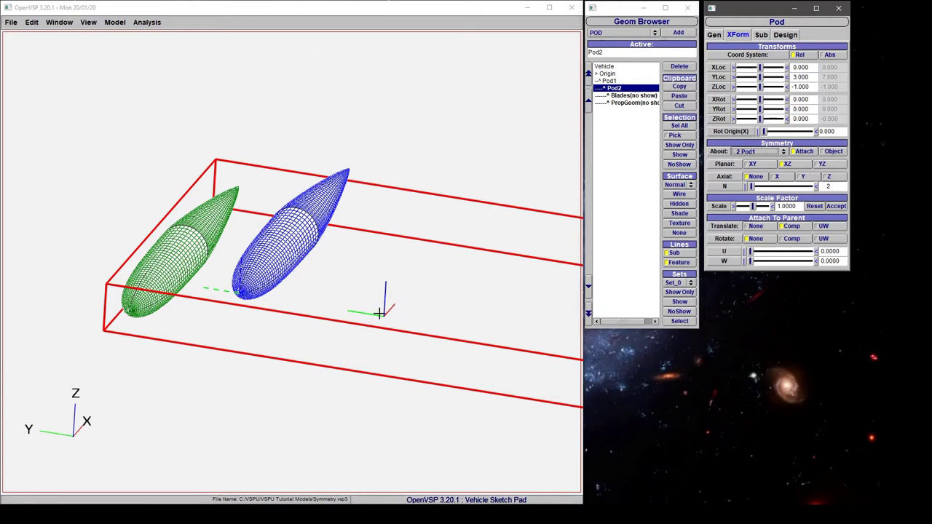
pyautogui.scroll(-5, 378, 313)
pyautogui.scroll(-3, 272, 248)
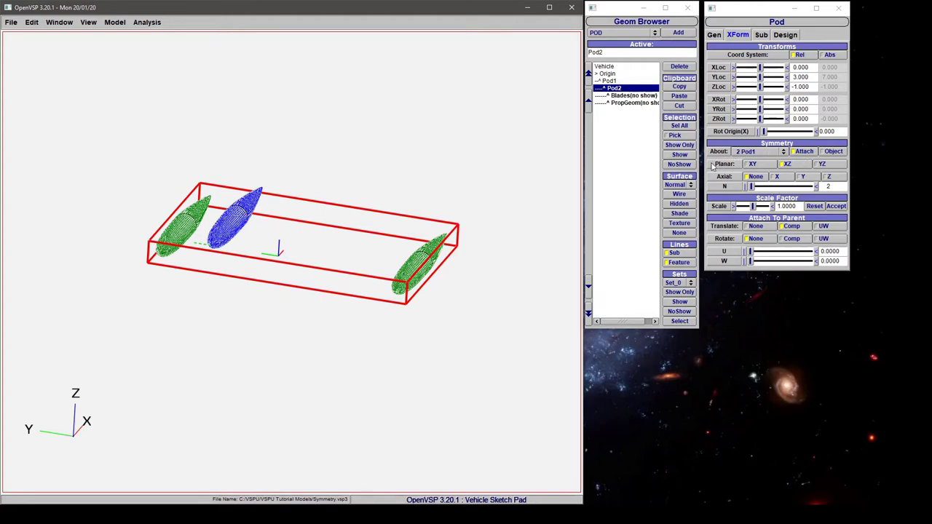
pyautogui.click(834, 152)
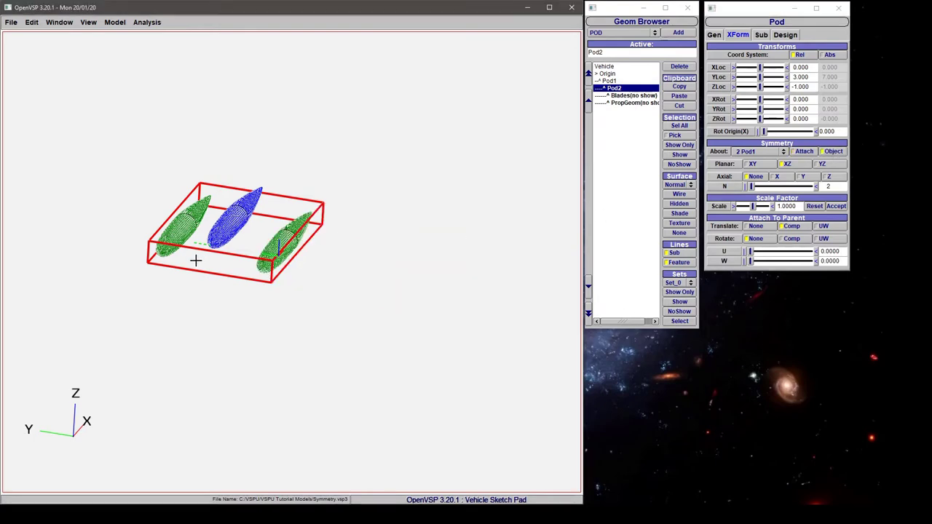
# - Orbit and zoom in on the pods, then turn on Pod2's Axial X symmetry
pyautogui.moveTo(196, 260); pyautogui.dragTo(226, 263)
pyautogui.scroll(5, 225, 262)
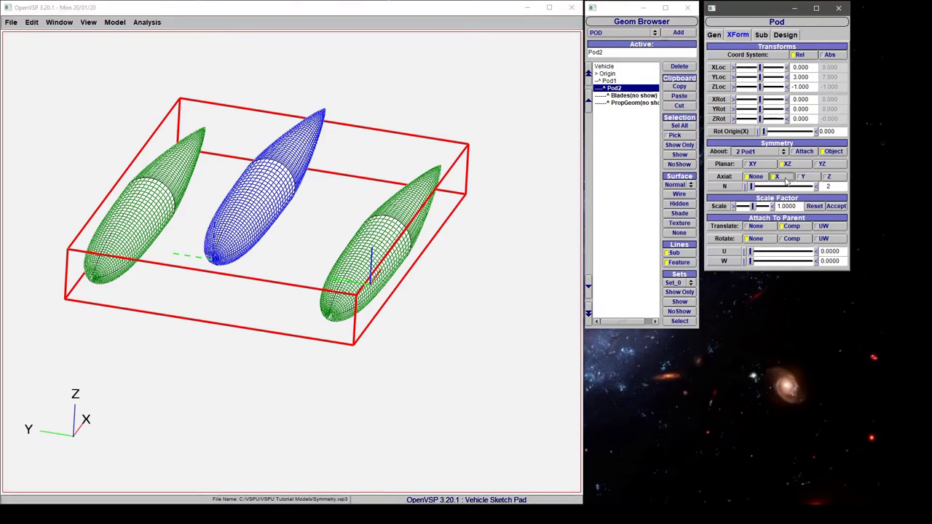
pyautogui.click(786, 179)
# - Turn off Pod2's Planar XZ mirror, inspect the copies end-on, and select the N count
pyautogui.click(789, 165)
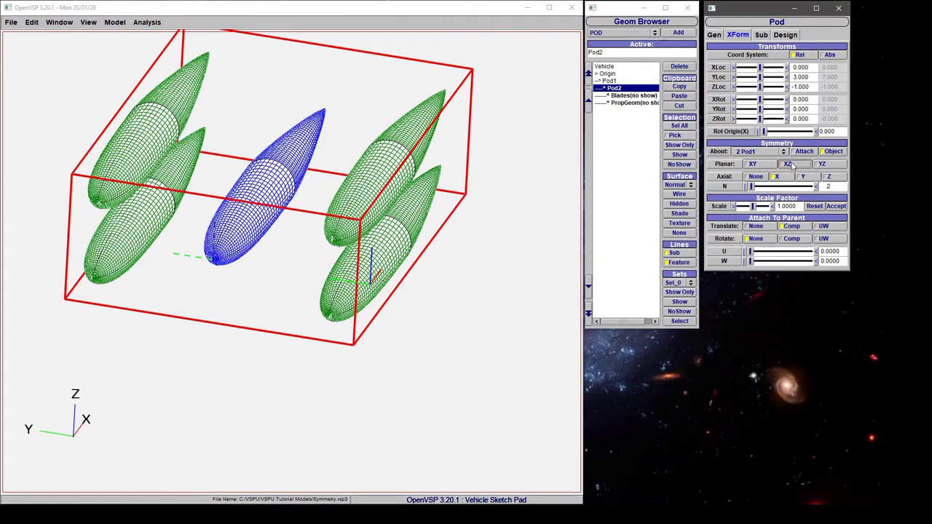
pyautogui.moveTo(289, 235); pyautogui.dragTo(372, 167)
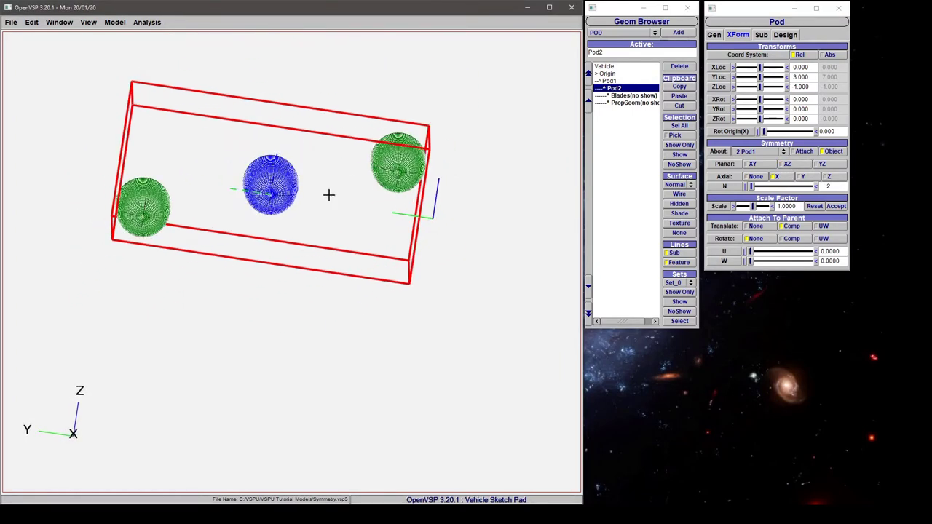
pyautogui.scroll(-2, 329, 192)
pyautogui.moveTo(328, 241); pyautogui.dragTo(206, 287)
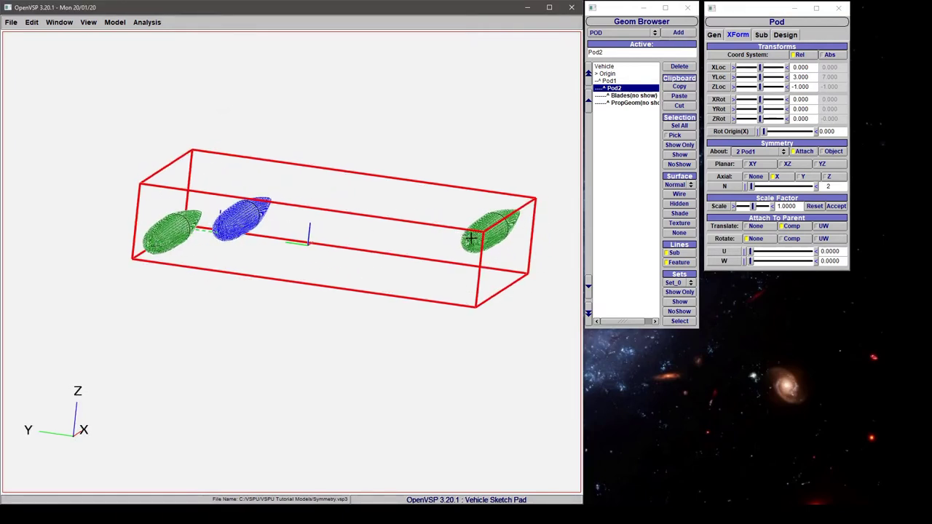
pyautogui.doubleClick(831, 187)
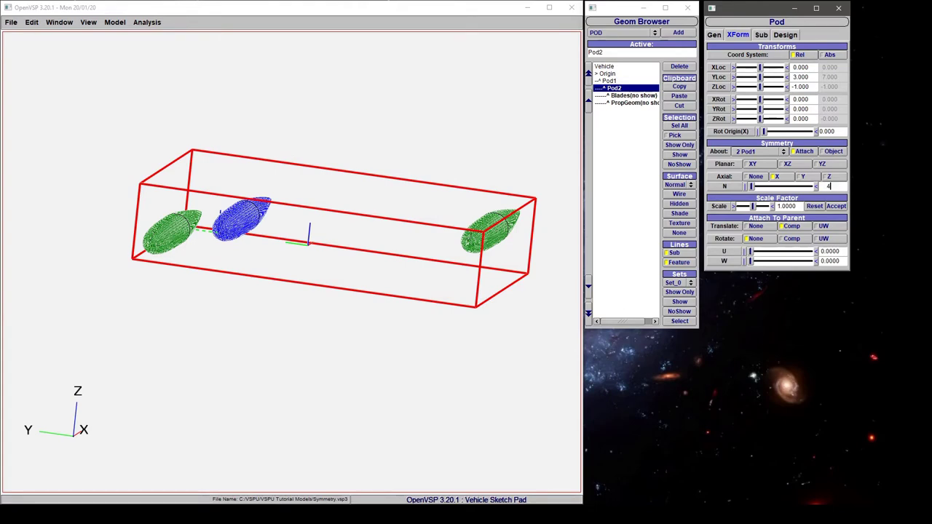
# - Set Pod2's axial symmetry count N to 4
pyautogui.write('4')
pyautogui.press('Return')
pyautogui.moveTo(285, 281); pyautogui.dragTo(354, 254)
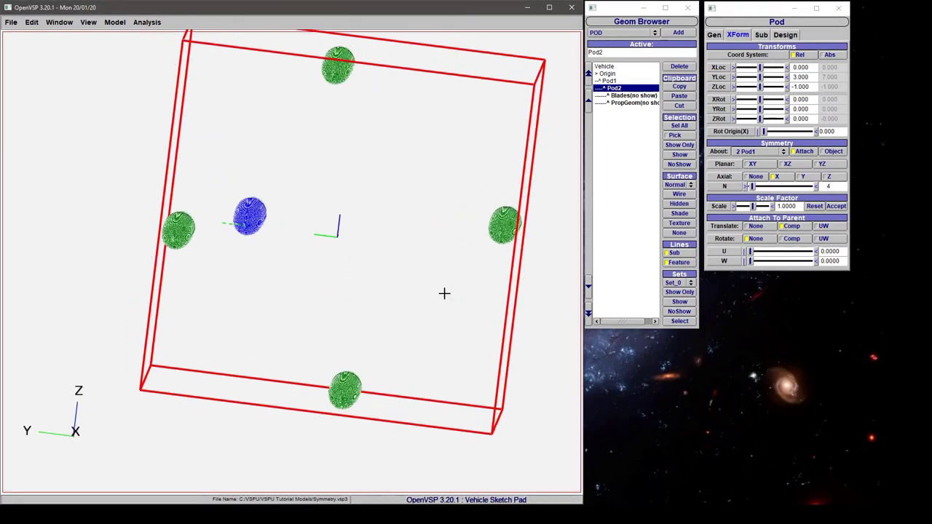
# - Compare Pod1's Object origin and Attach point as the rotation center, ending on Object
pyautogui.click(833, 151)
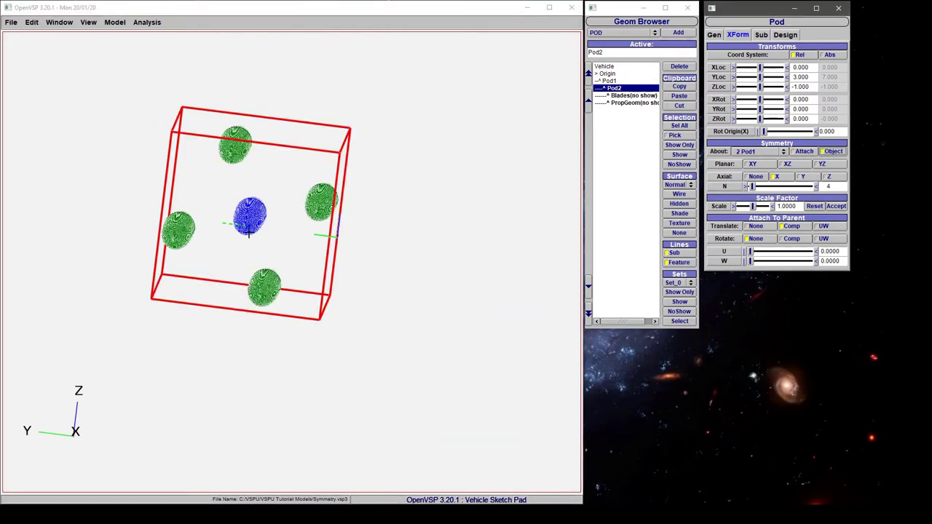
pyautogui.moveTo(297, 237); pyautogui.dragTo(217, 270)
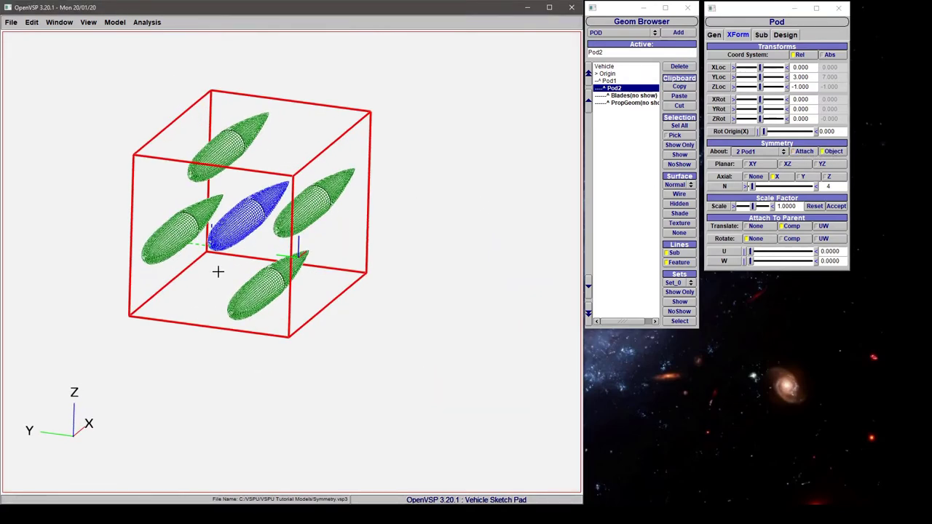
pyautogui.scroll(3, 251, 250)
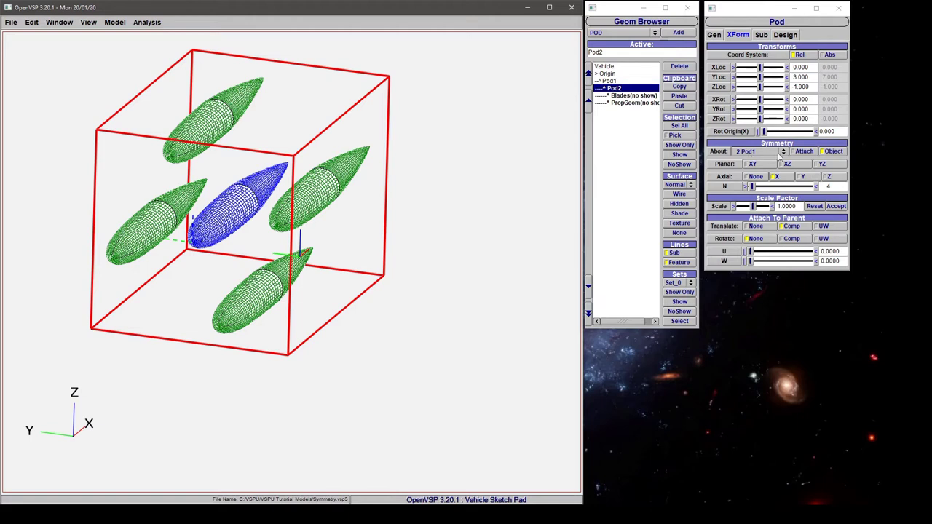
pyautogui.click(804, 152)
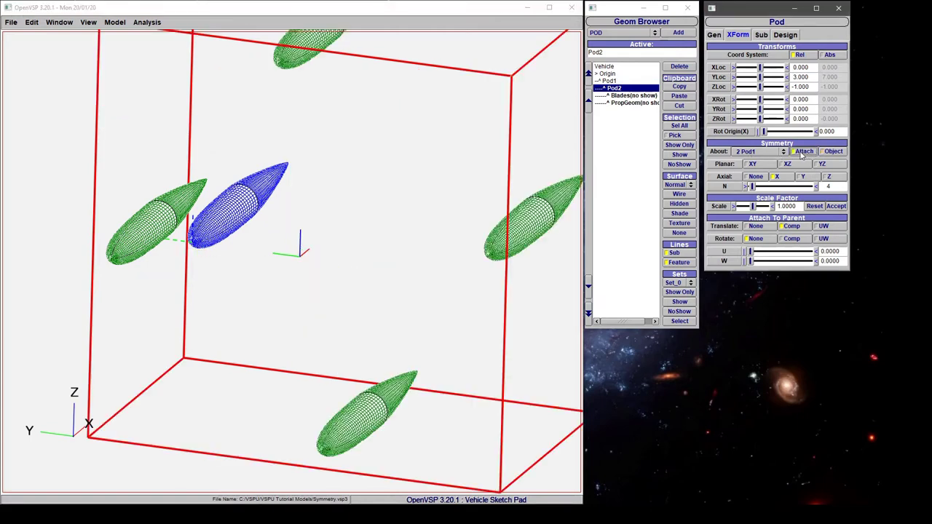
pyautogui.click(833, 152)
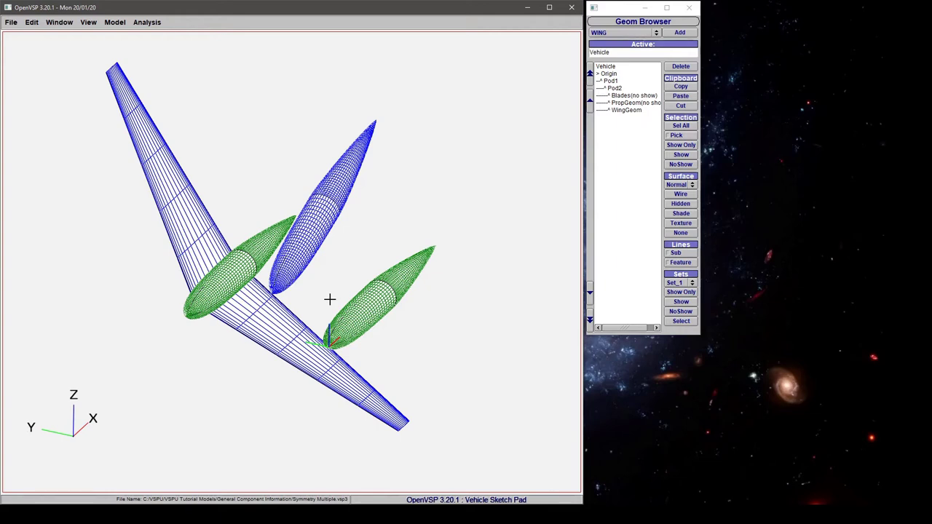
pyautogui.moveTo(327, 291); pyautogui.dragTo(389, 244)
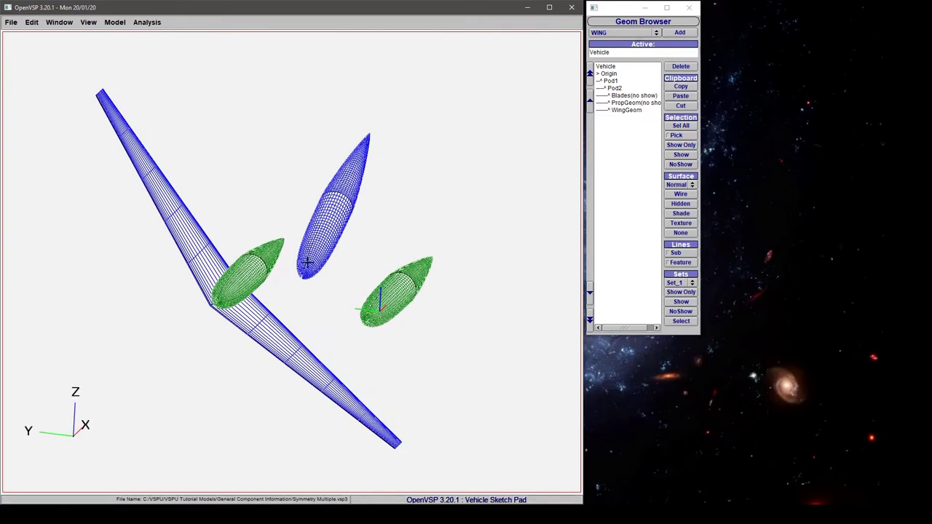
pyautogui.moveTo(372, 231); pyautogui.dragTo(510, 139)
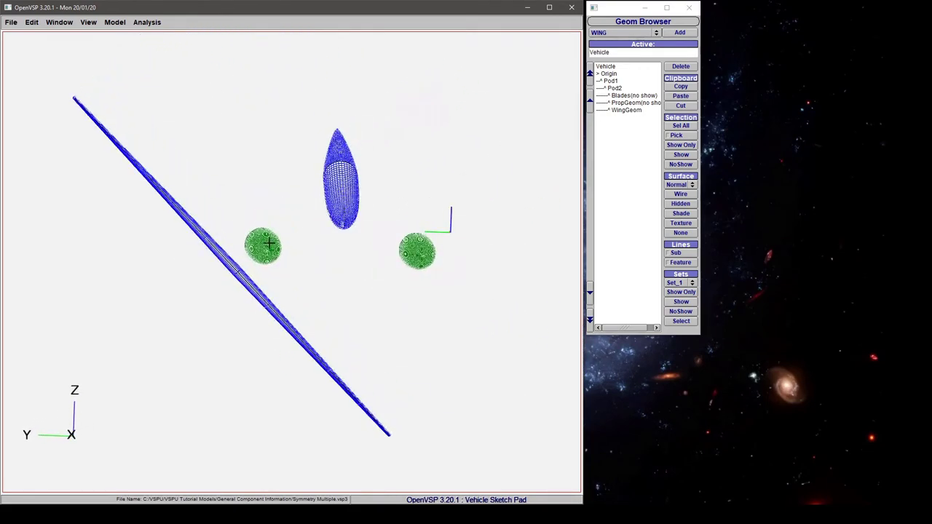
pyautogui.moveTo(430, 248); pyautogui.dragTo(410, 246)
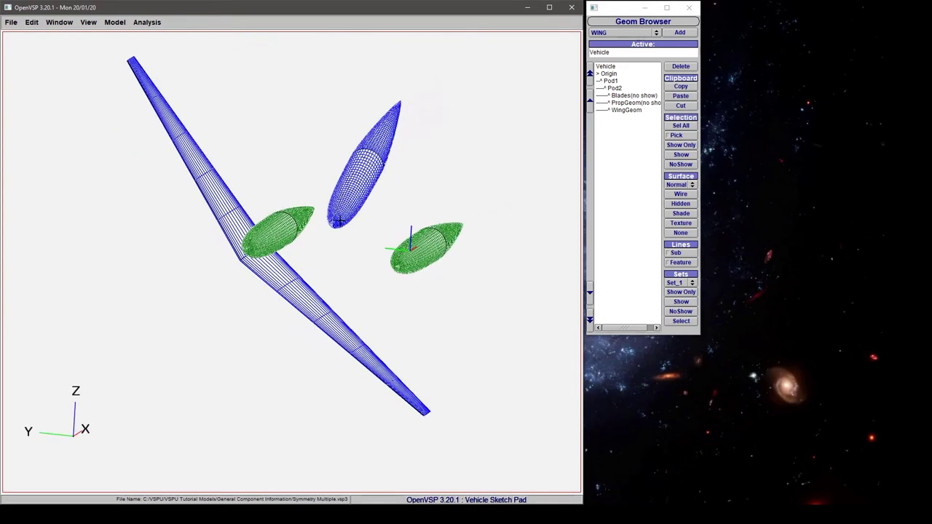
pyautogui.click(616, 88)
# - Orbit the wing-and-pod model and bring up WingGeom's transform and symmetry settings
pyautogui.moveTo(322, 189); pyautogui.dragTo(321, 228)
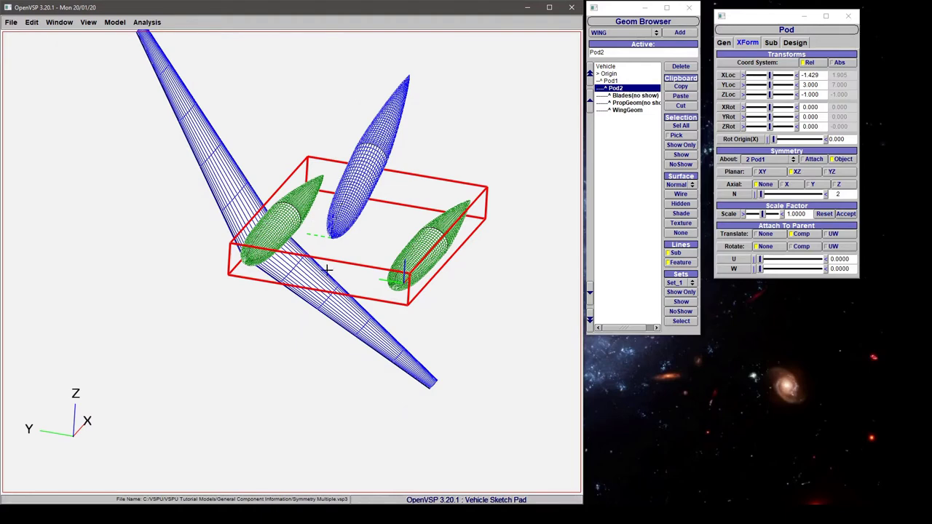
pyautogui.moveTo(327, 271); pyautogui.dragTo(389, 220)
pyautogui.moveTo(241, 246); pyautogui.dragTo(315, 287)
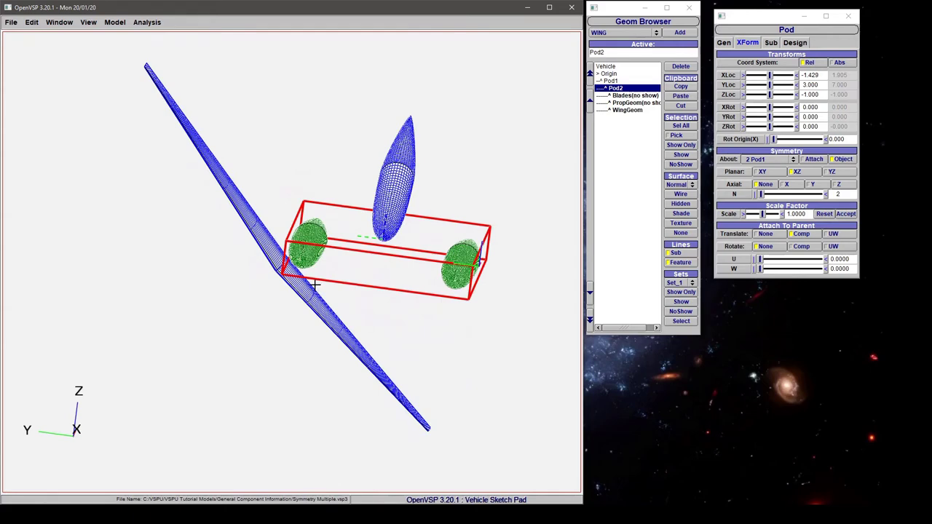
pyautogui.click(624, 110)
pyautogui.moveTo(303, 257); pyautogui.dragTo(276, 263)
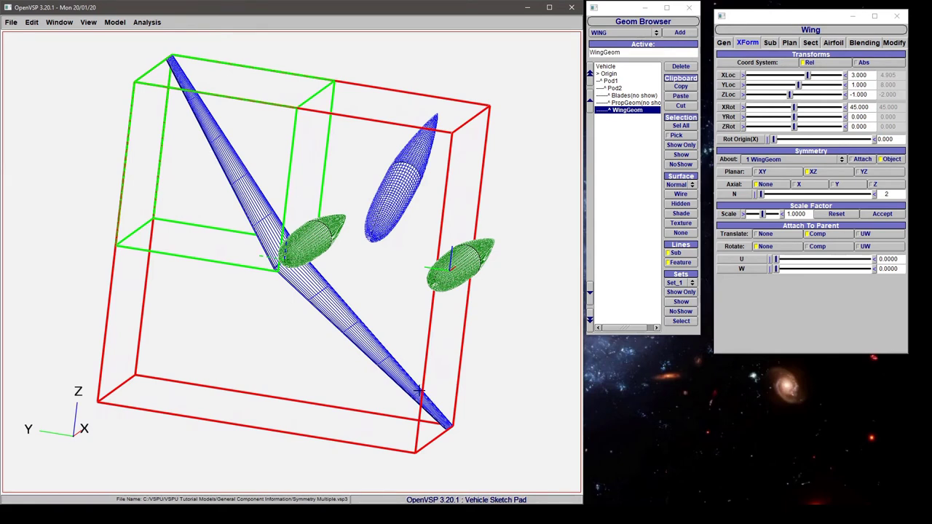
# - Set WingGeom's Symmetry About to 2 Pod2 with the Attach frame, inspecting the mirrored wing
pyautogui.click(765, 159)
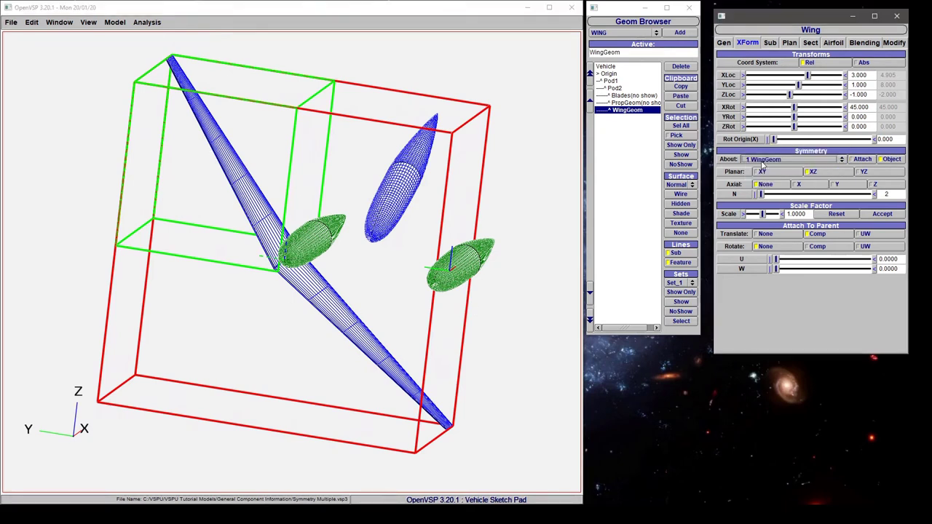
pyautogui.click(767, 170)
pyautogui.moveTo(384, 234); pyautogui.dragTo(316, 303)
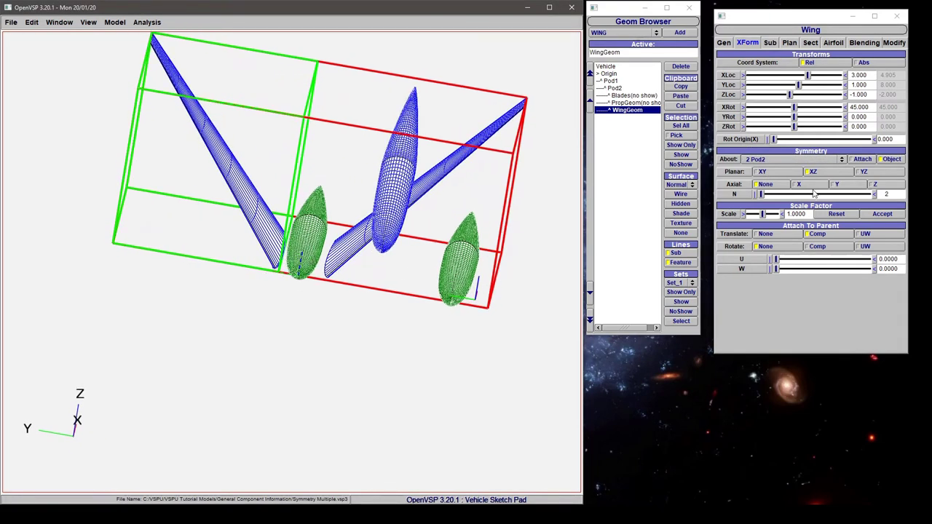
pyautogui.click(866, 162)
pyautogui.moveTo(317, 293); pyautogui.dragTo(308, 228)
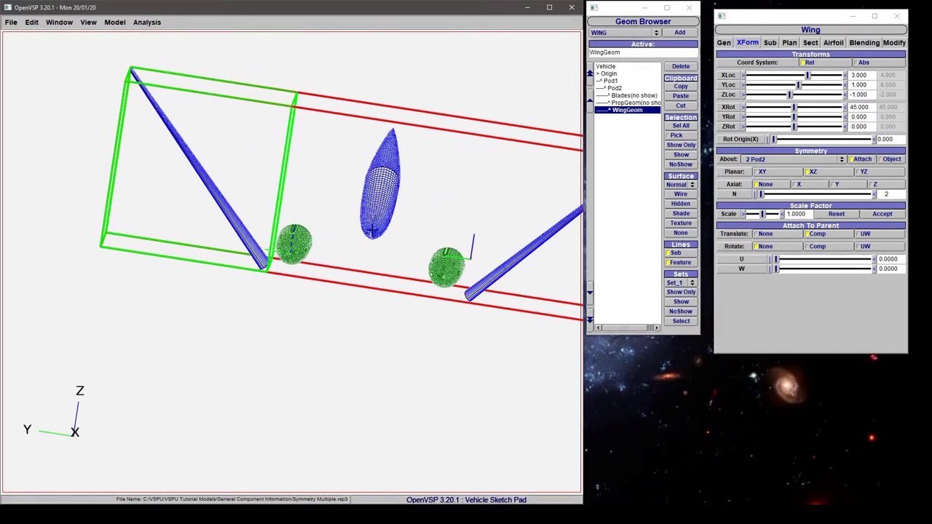
pyautogui.moveTo(371, 233); pyautogui.dragTo(301, 301)
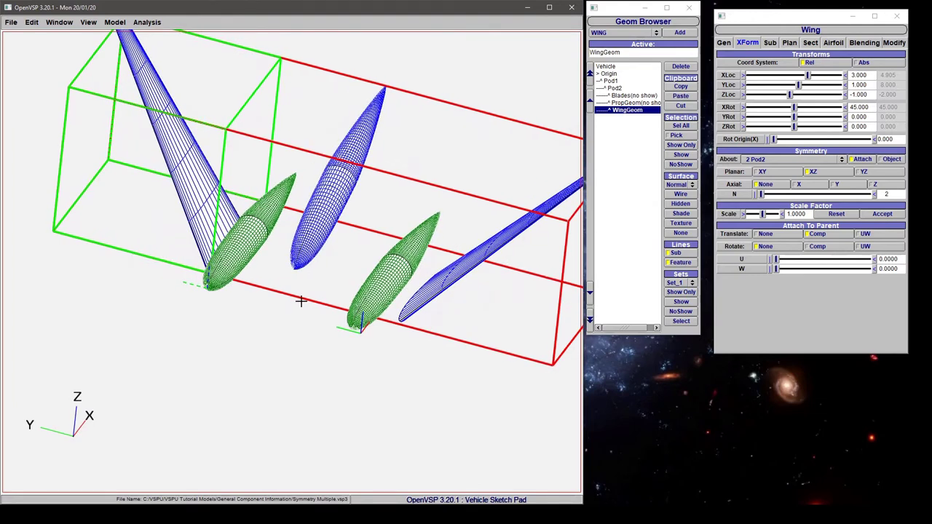
# - Add Axial X rotational symmetry to the wing and orbit to view its copies
pyautogui.moveTo(398, 270); pyautogui.dragTo(545, 216, button='right')
pyautogui.click(808, 186)
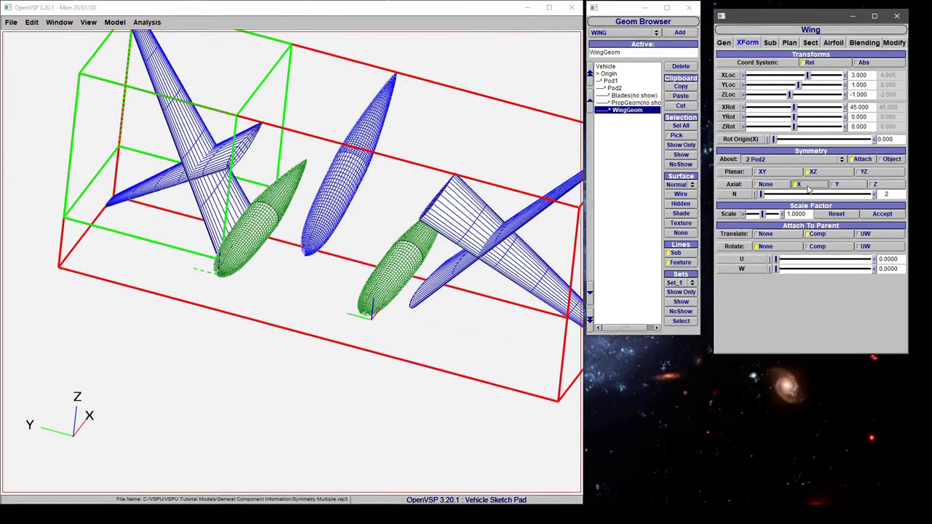
pyautogui.moveTo(442, 254); pyautogui.dragTo(314, 230)
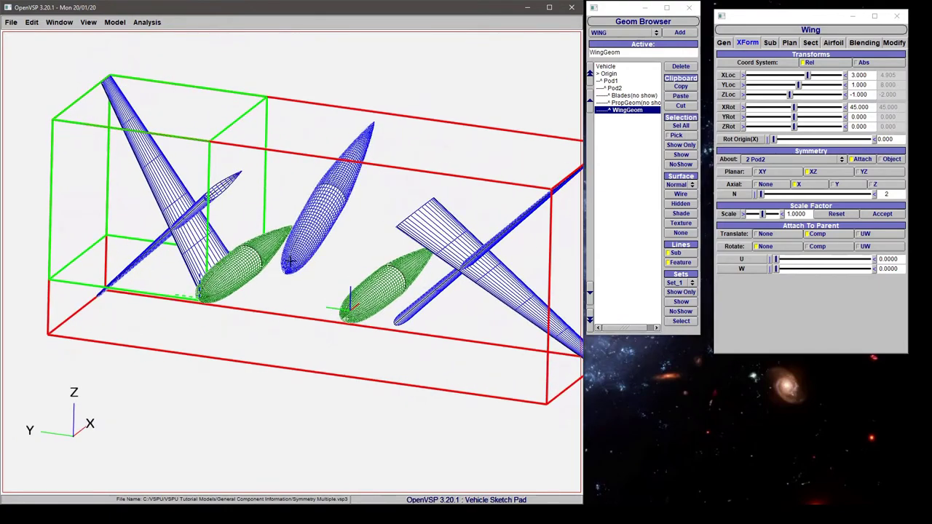
pyautogui.moveTo(290, 261); pyautogui.dragTo(244, 260)
# - Set the wing's symmetry reference to 3 Pod1 using Pod1's Object origin
pyautogui.click(772, 160)
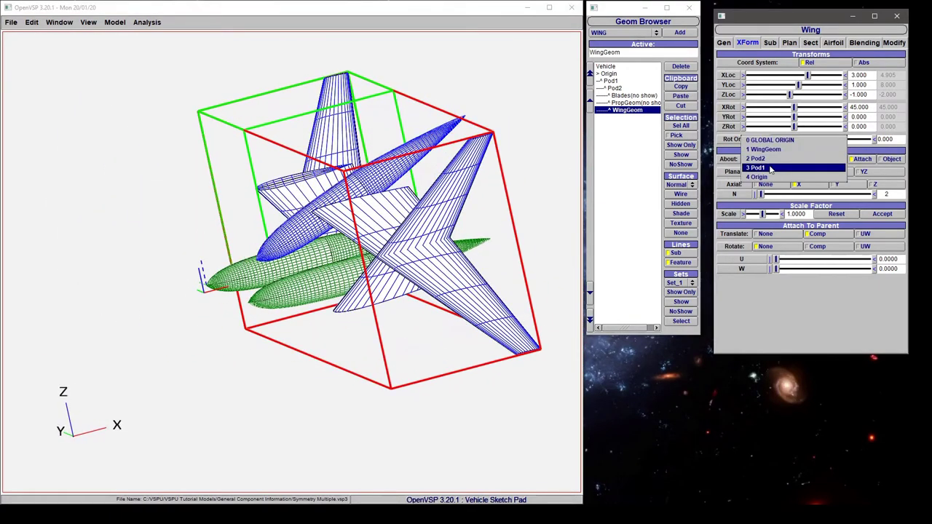
pyautogui.click(771, 169)
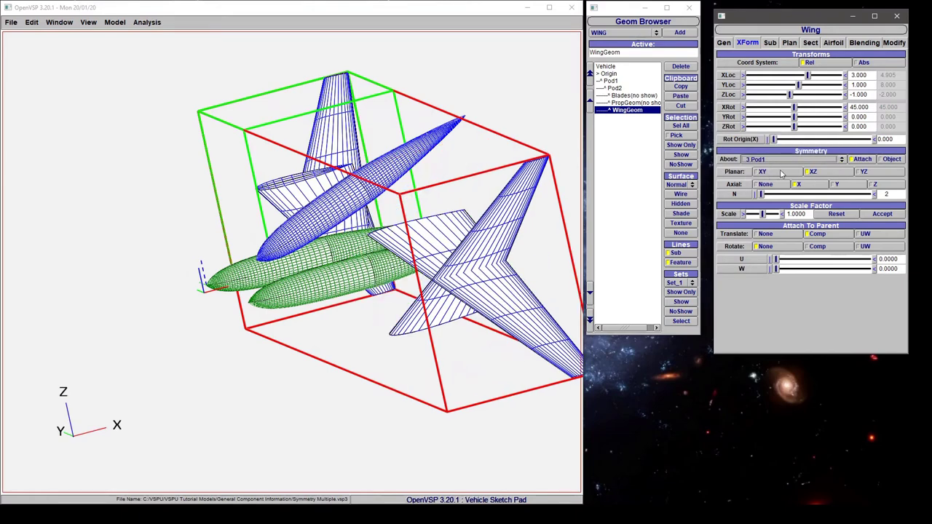
pyautogui.click(890, 162)
pyautogui.moveTo(563, 211); pyautogui.dragTo(274, 208)
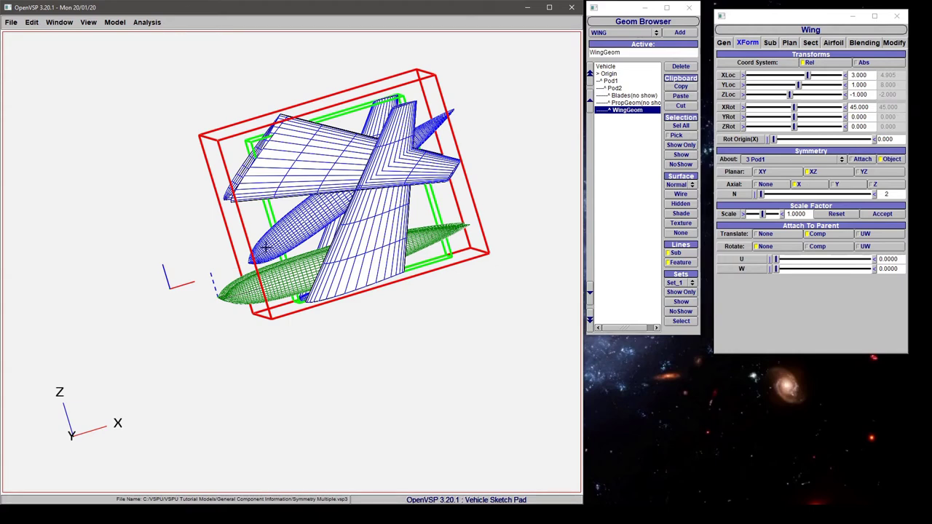
pyautogui.click(615, 81)
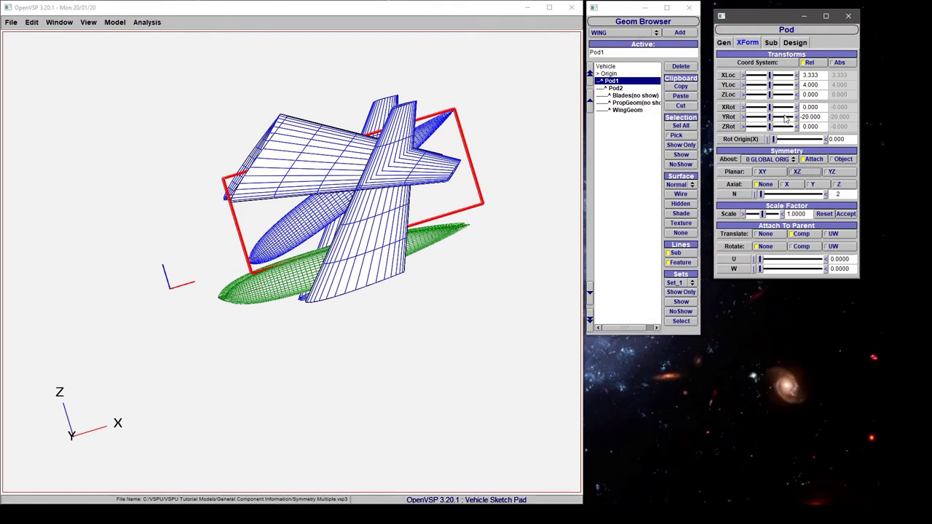
# - Try Pod1 Y rotations of -15 and 20 degrees, settling back on -20
pyautogui.moveTo(770, 117); pyautogui.dragTo(800, 117)
pyautogui.write('2')
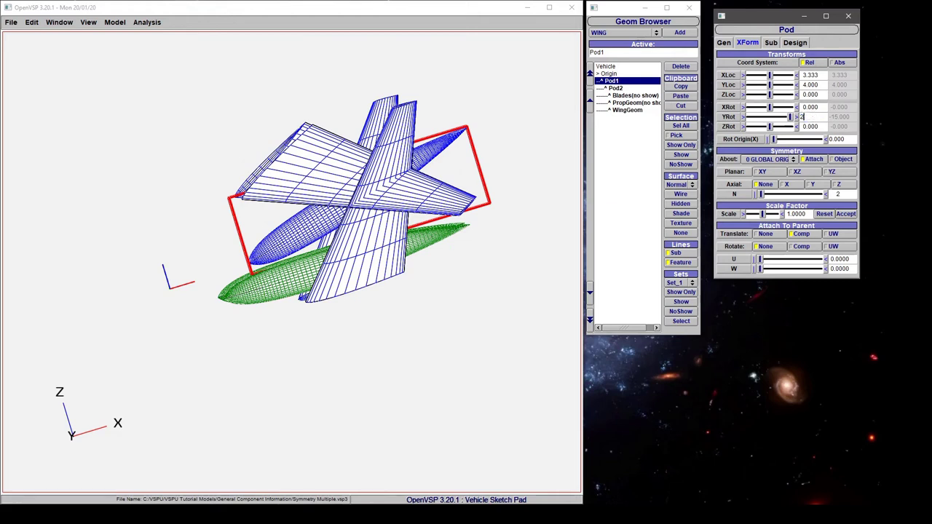
pyautogui.write('0')
pyautogui.press('Return')
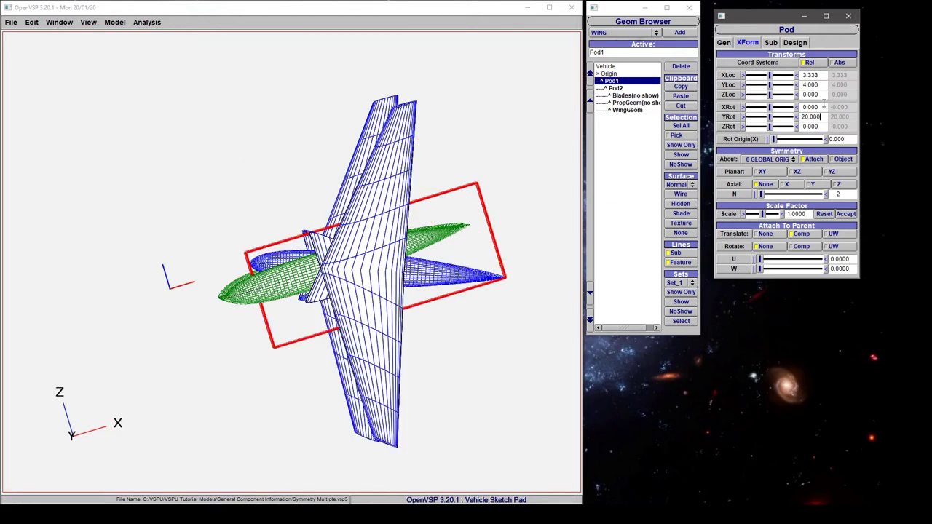
pyautogui.moveTo(819, 117); pyautogui.dragTo(801, 118)
pyautogui.write('-20')
pyautogui.press('Return')
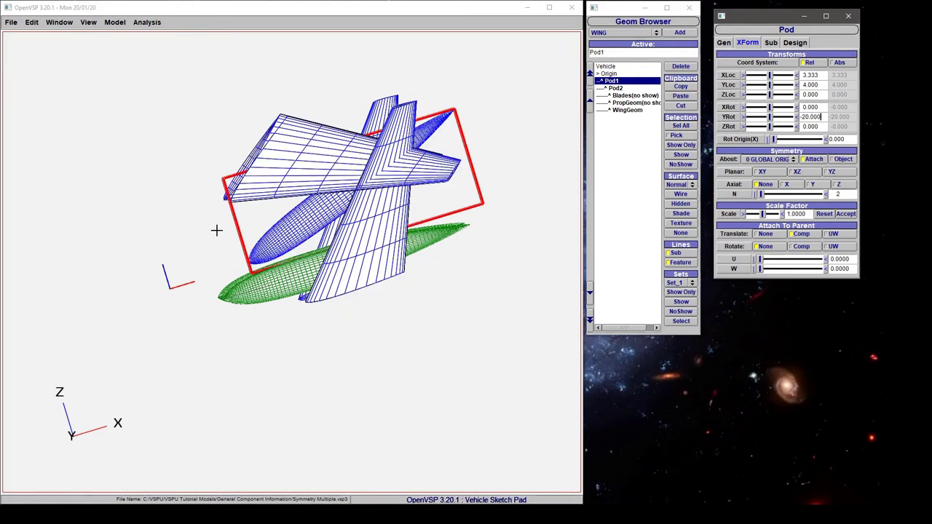
pyautogui.moveTo(272, 207); pyautogui.dragTo(313, 182)
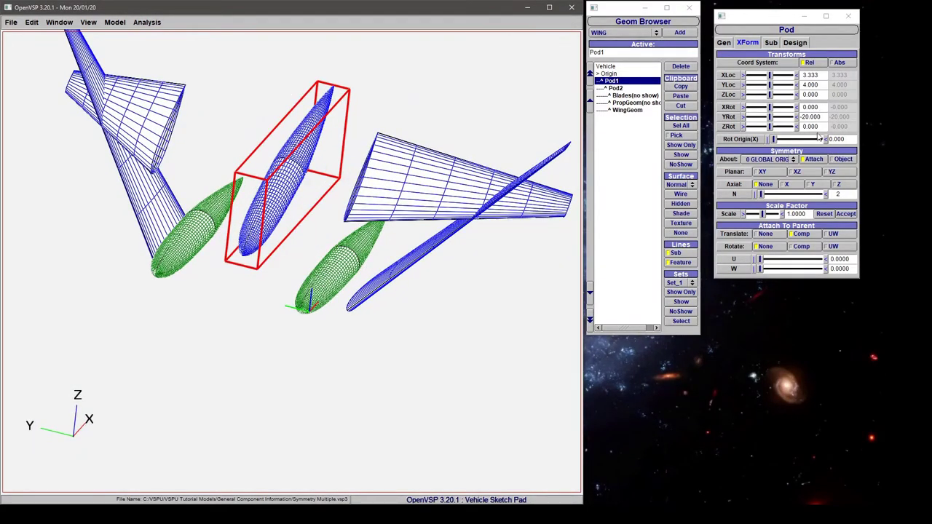
# - Set Pod1's Z rotation to -10, then 20 degrees, and orbit around the reflected copies
pyautogui.doubleClick(811, 127)
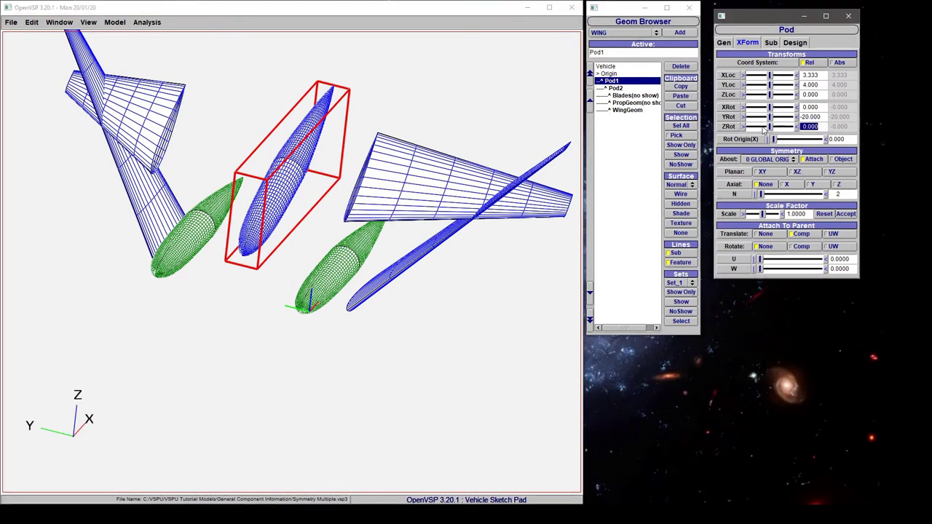
pyautogui.write('-10')
pyautogui.press('Return')
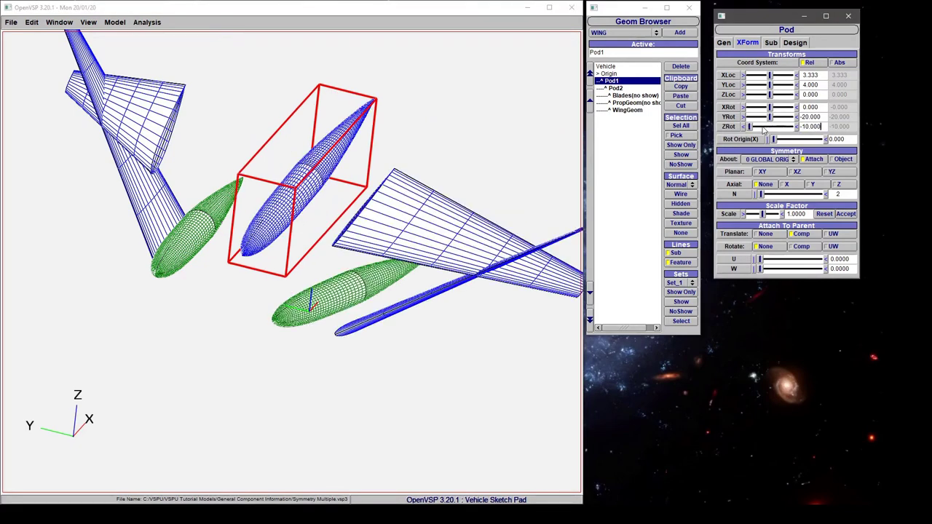
pyautogui.doubleClick(812, 128)
pyautogui.write('20')
pyautogui.press('Return')
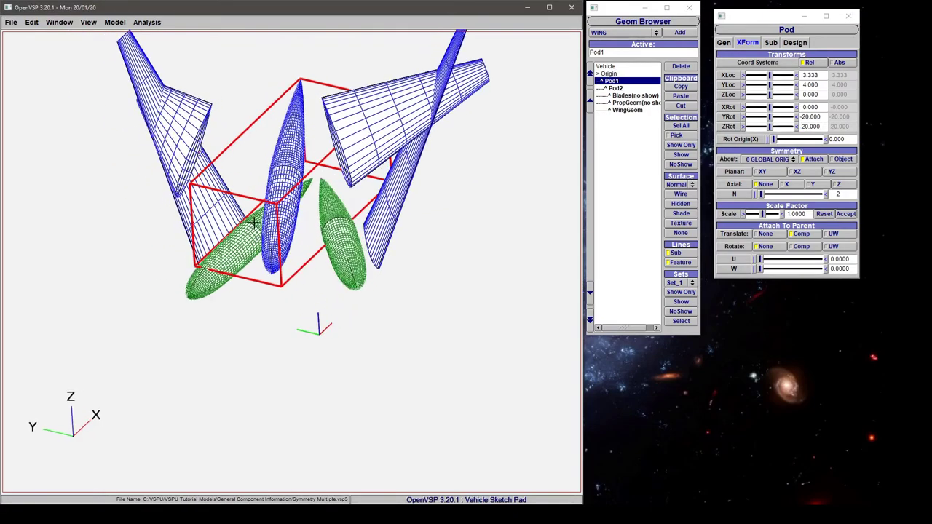
pyautogui.moveTo(254, 223); pyautogui.dragTo(293, 218)
pyautogui.moveTo(204, 198); pyautogui.dragTo(284, 209)
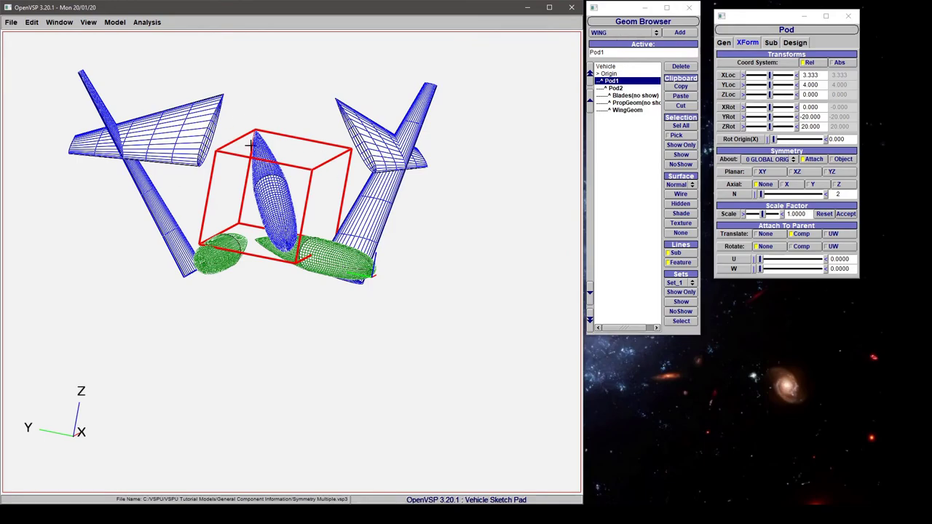
pyautogui.moveTo(285, 207); pyautogui.dragTo(344, 184)
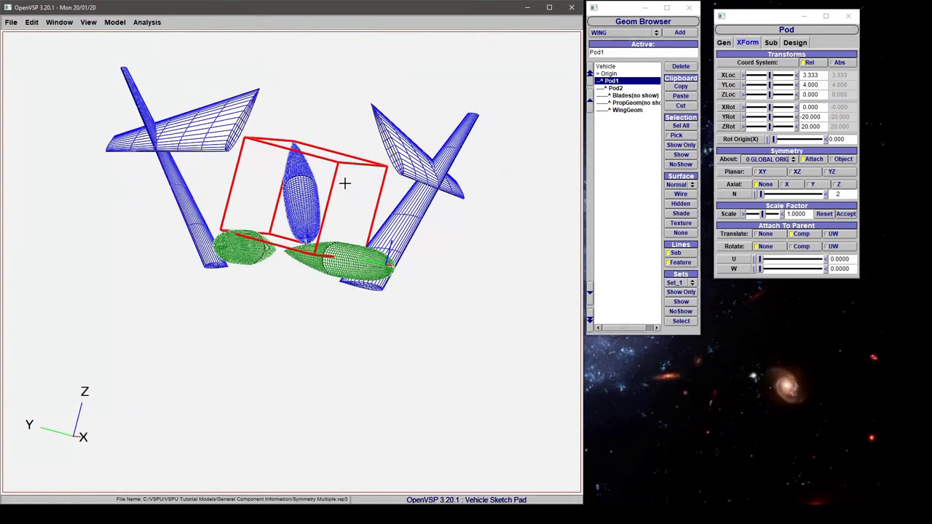